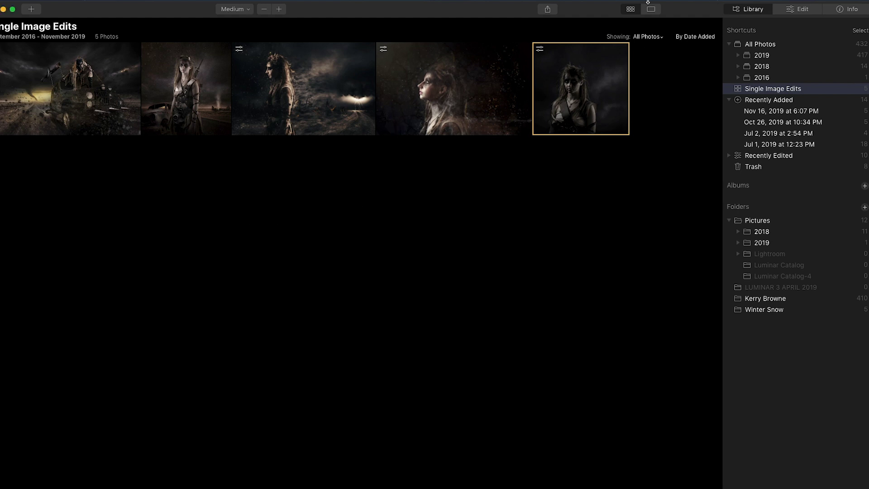
Open the dark portrait 1.jpg in Edit view and show the Creative tools with Color Styles (LUT)
{"action": "left_click", "coordinate": [650, 9]}
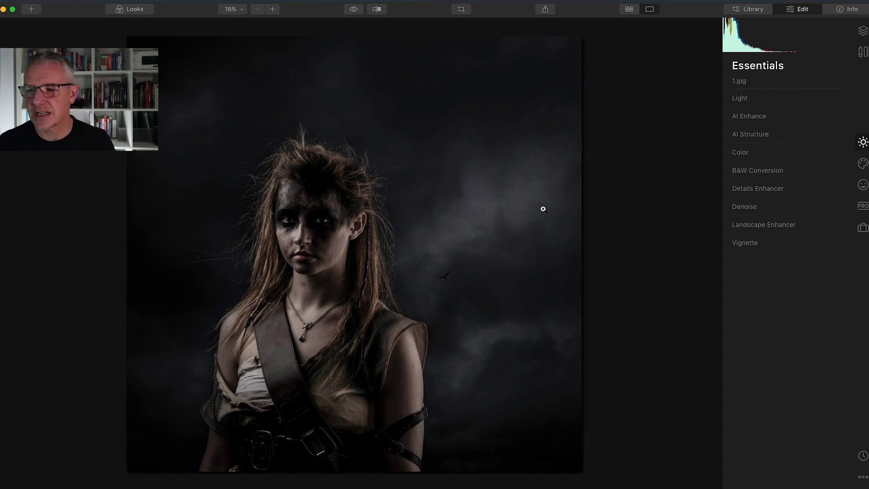
{"action": "left_click", "coordinate": [862, 163]}
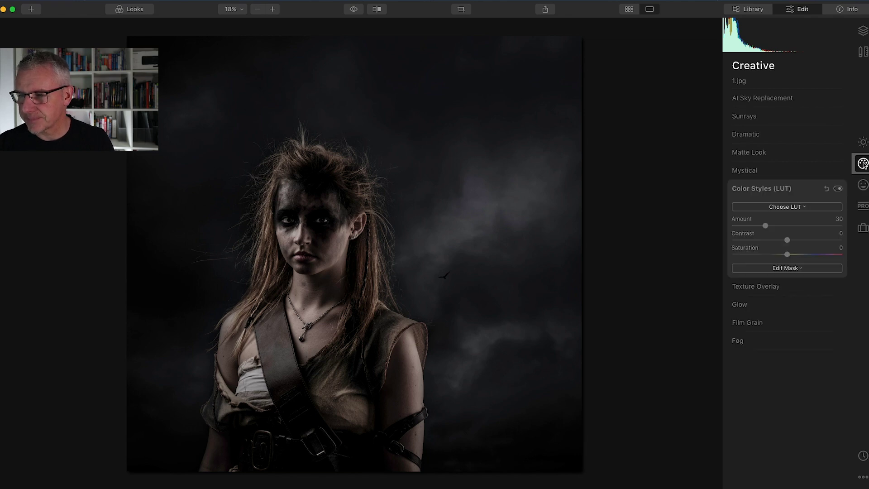
Preview the Creative group LUT looks on the portrait, stopping on Involve
{"action": "left_click", "coordinate": [794, 210]}
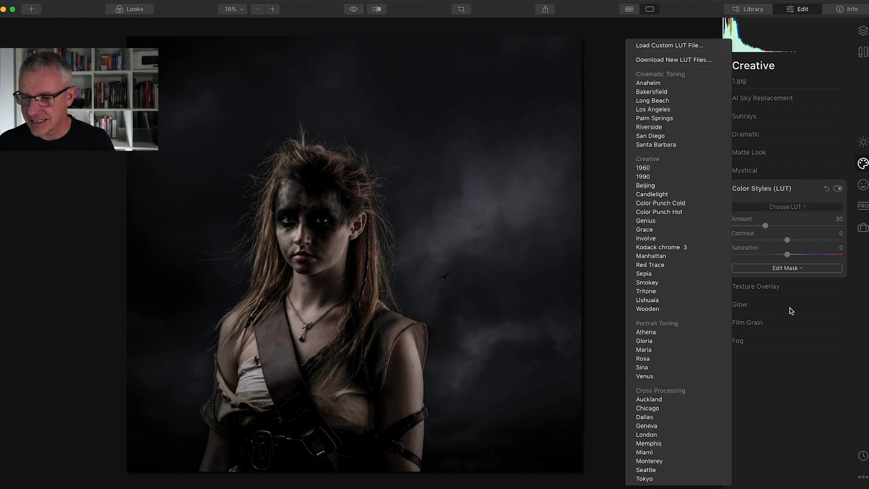
{"action": "left_click", "coordinate": [713, 330]}
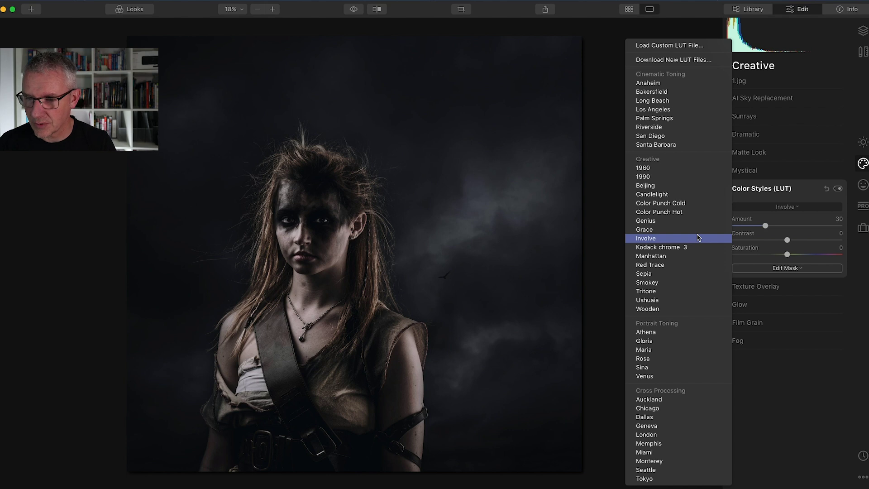
Apply the Involve LUT to 1.jpg and settle its Amount at 29
{"action": "left_click", "coordinate": [697, 237]}
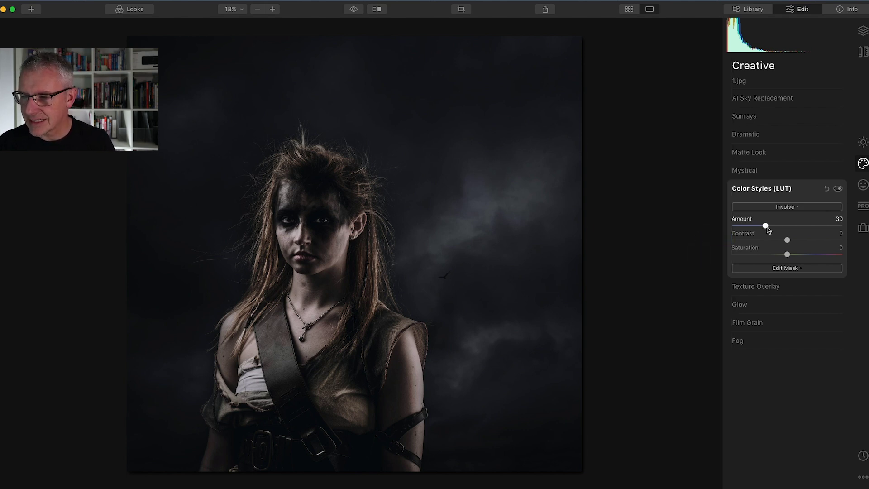
{"action": "left_click_drag", "start_coordinate": [768, 229], "coordinate": [819, 230]}
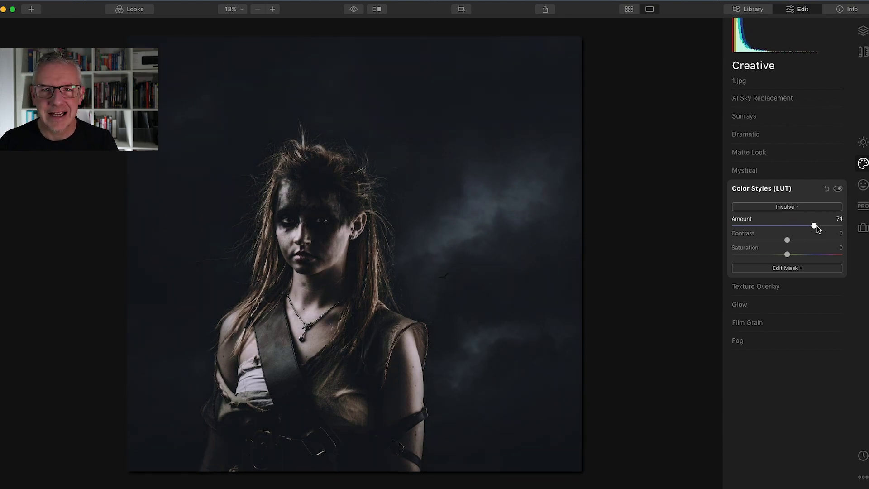
{"action": "left_click_drag", "start_coordinate": [818, 230], "coordinate": [766, 228]}
{"action": "left_click", "coordinate": [318, 221]}
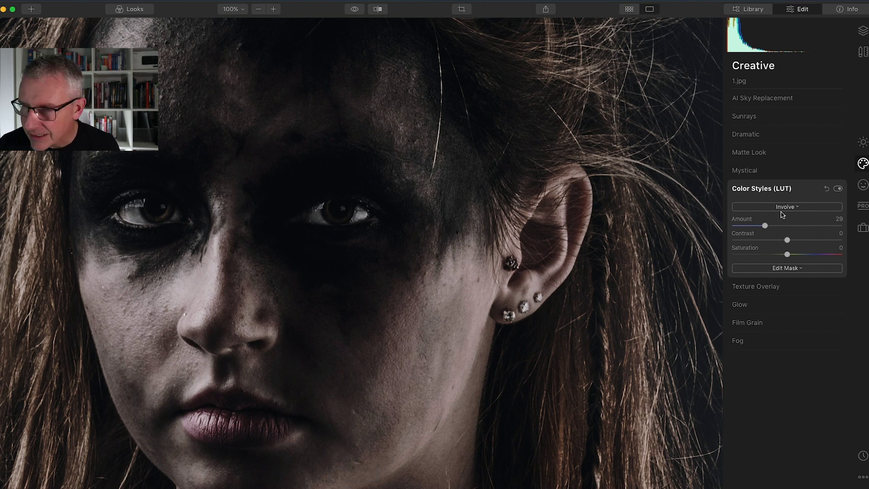
{"action": "left_click", "coordinate": [838, 189]}
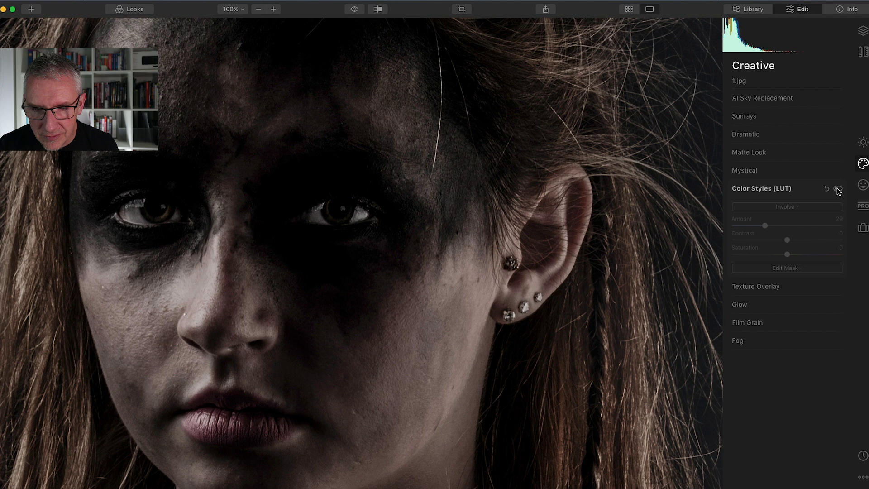
{"action": "left_click", "coordinate": [838, 188]}
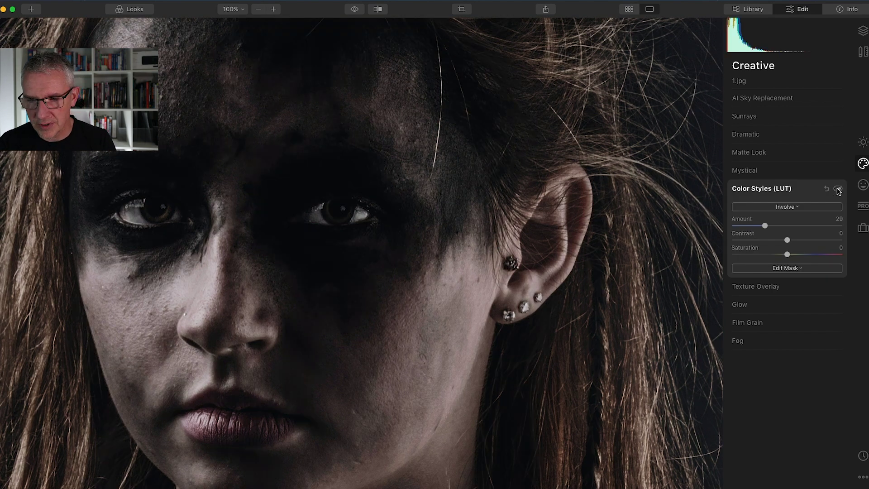
{"action": "left_click", "coordinate": [838, 189]}
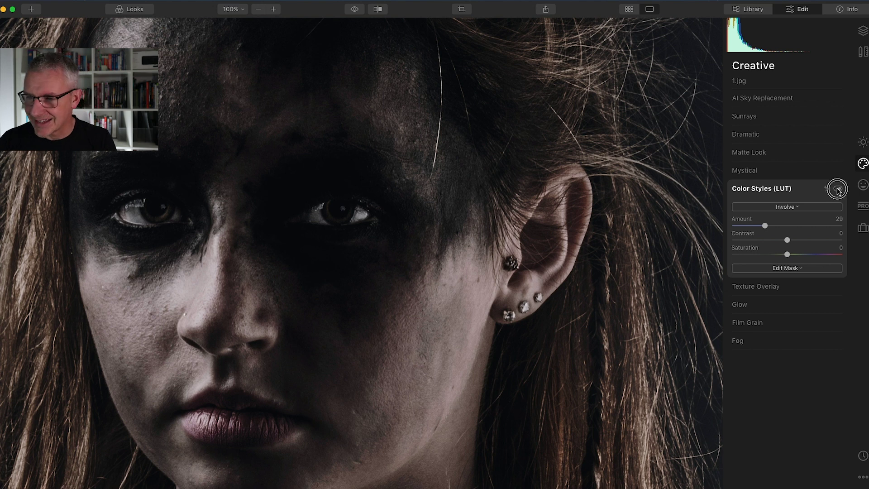
{"action": "left_click", "coordinate": [838, 189]}
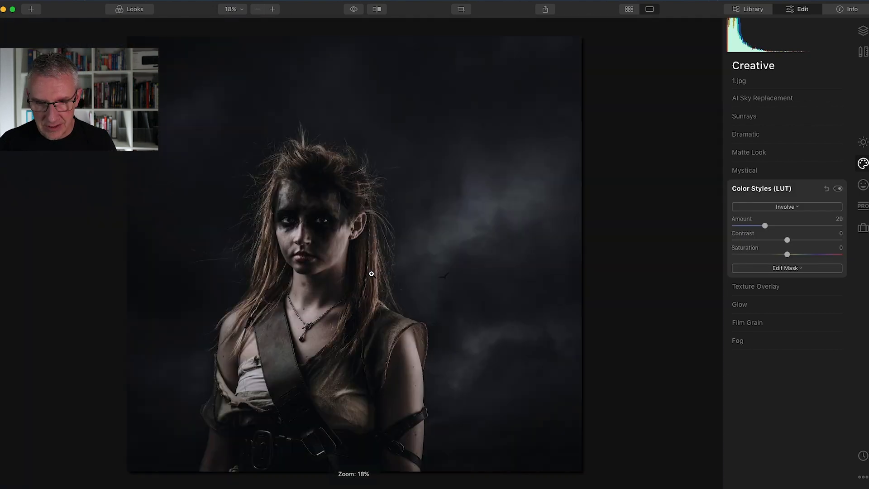
{"action": "left_click", "coordinate": [372, 274]}
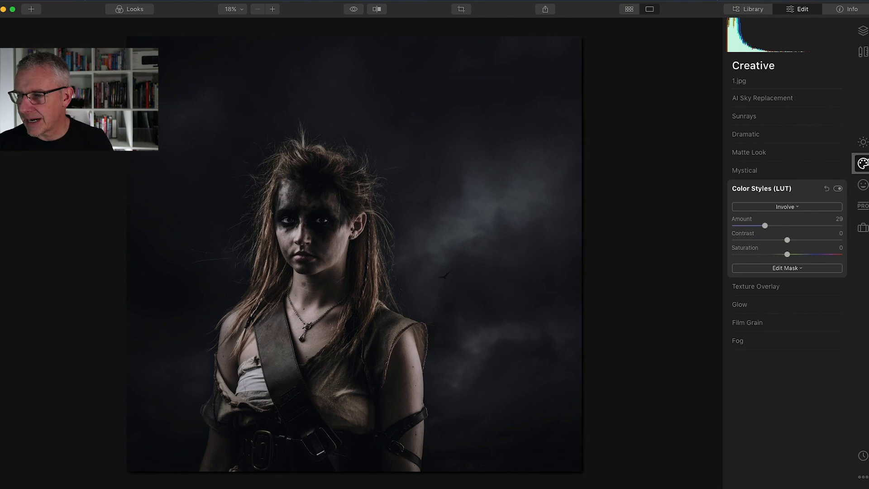
Set AI Structure on 1.jpg to Amount 14 in Essentials, leaving Boost at 0
{"action": "left_click", "coordinate": [864, 144]}
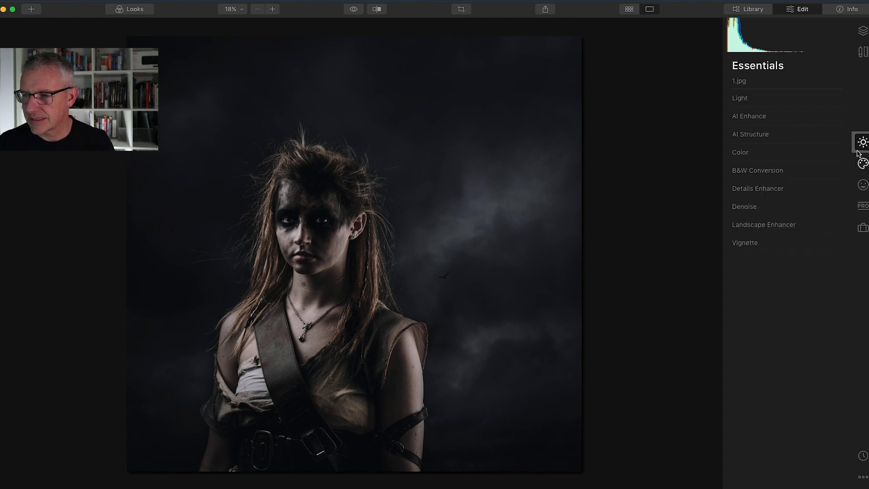
{"action": "left_click", "coordinate": [755, 135]}
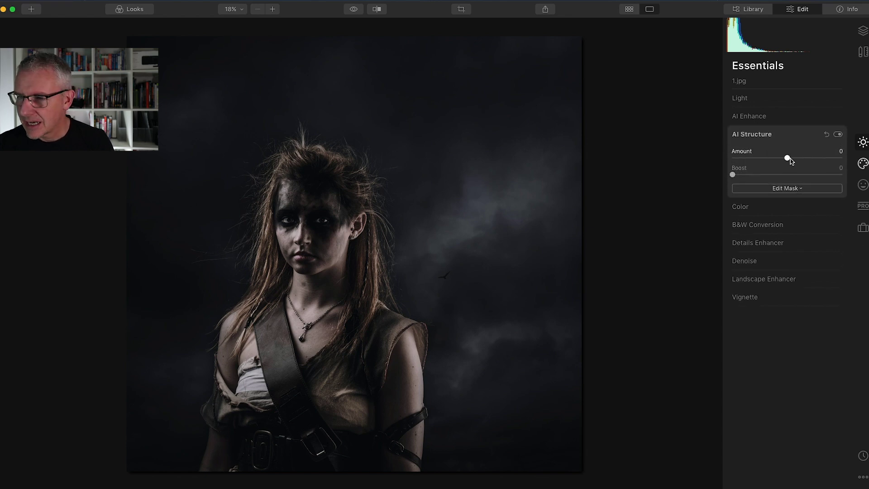
{"action": "left_click_drag", "start_coordinate": [789, 161], "coordinate": [796, 160]}
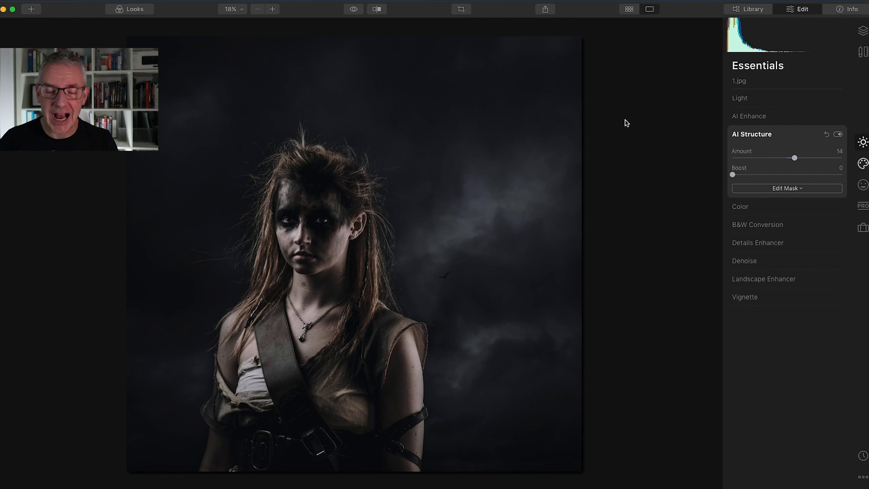
{"action": "left_click", "coordinate": [708, 252]}
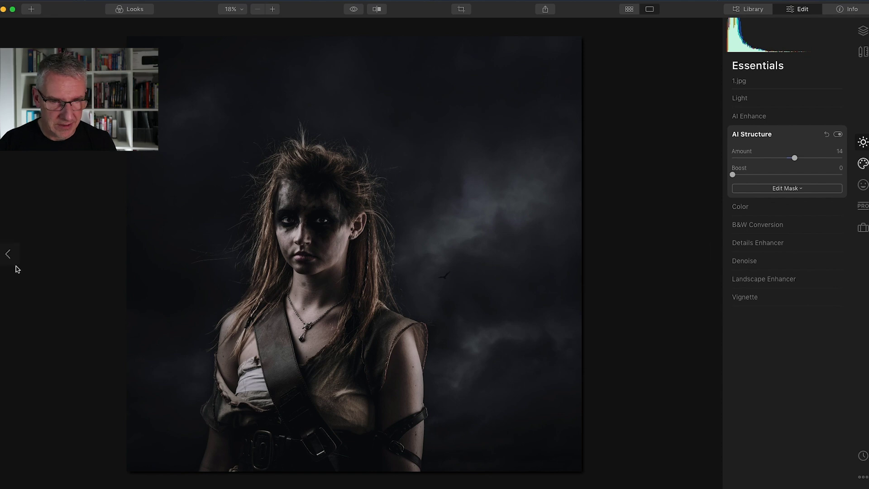
Move to the profile portrait 2.jpg and grade it with the Involve color style at Amount 30
{"action": "left_click", "coordinate": [10, 256]}
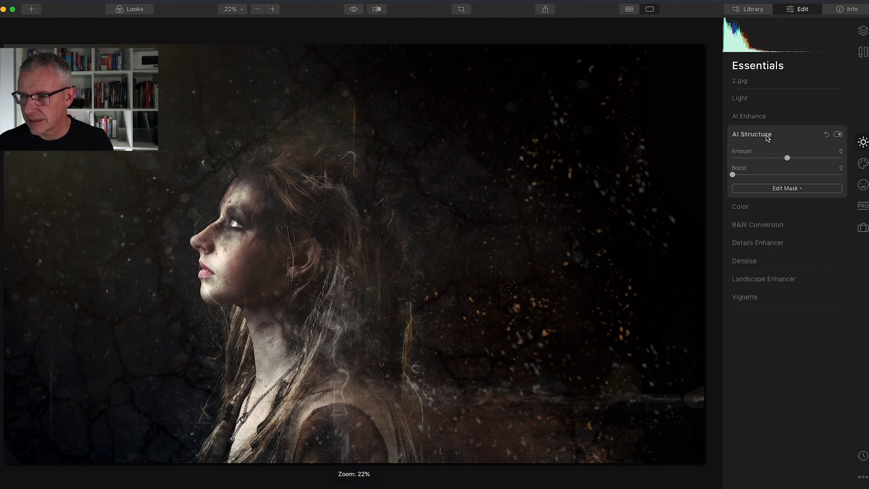
{"action": "left_click", "coordinate": [768, 136]}
{"action": "left_click", "coordinate": [863, 164]}
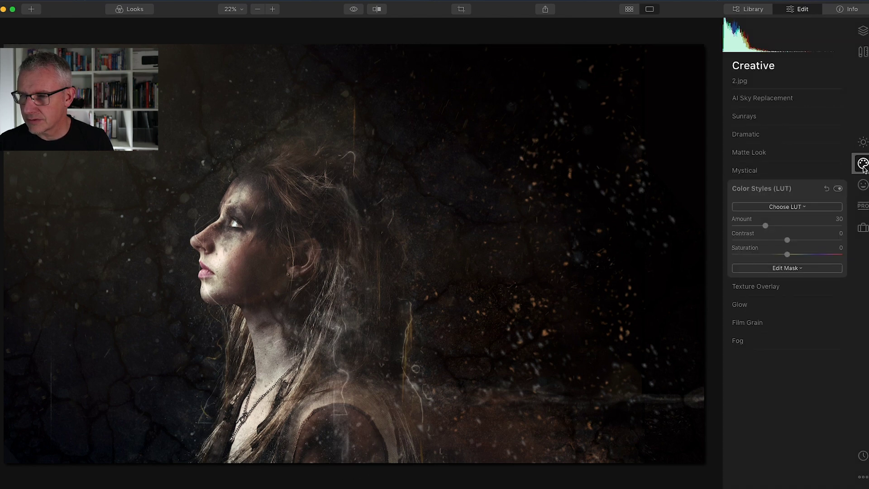
{"action": "left_click", "coordinate": [803, 208]}
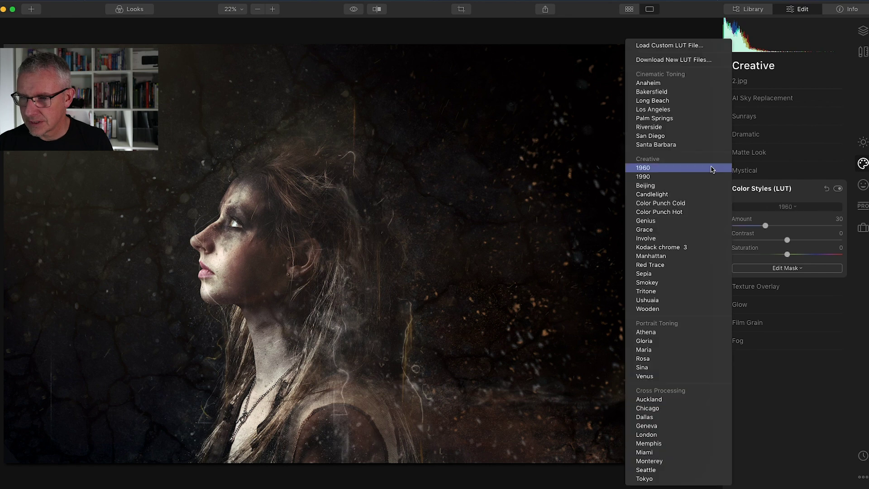
{"action": "left_click", "coordinate": [672, 238]}
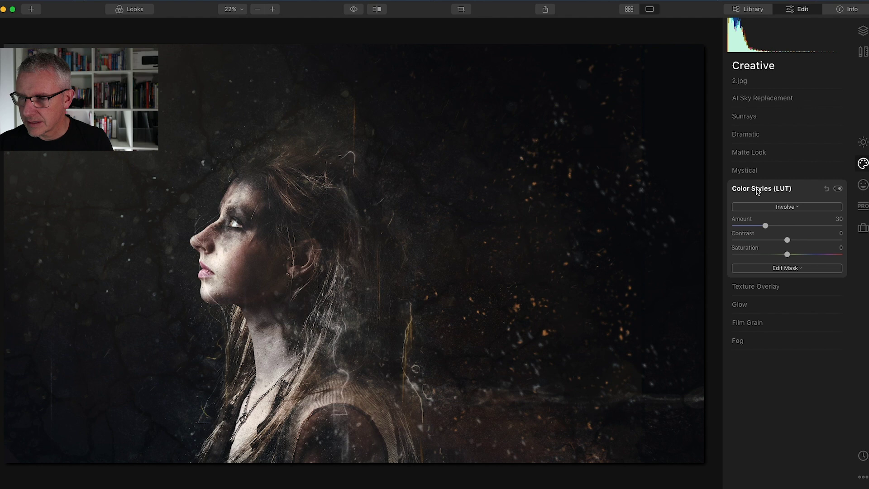
{"action": "left_click", "coordinate": [765, 226]}
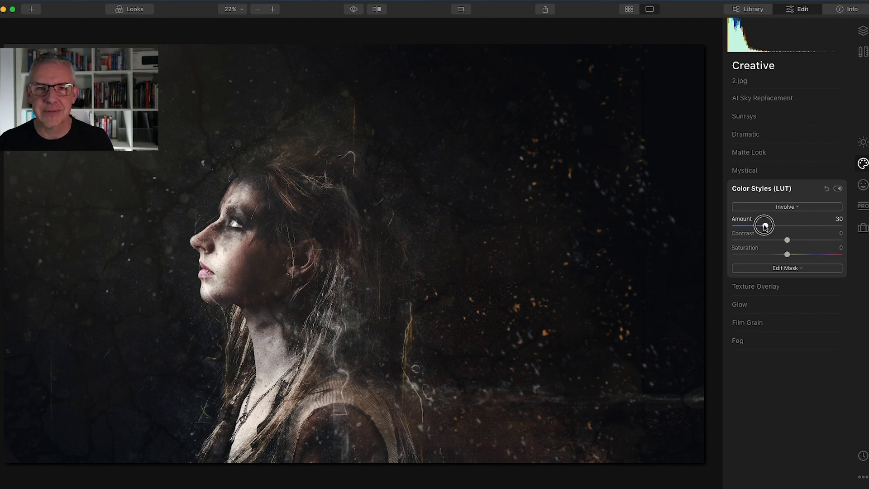
{"action": "left_click", "coordinate": [775, 192]}
Raise AI Structure on 2.jpg to Amount 7, then return to the Creative tools
{"action": "left_click", "coordinate": [862, 142]}
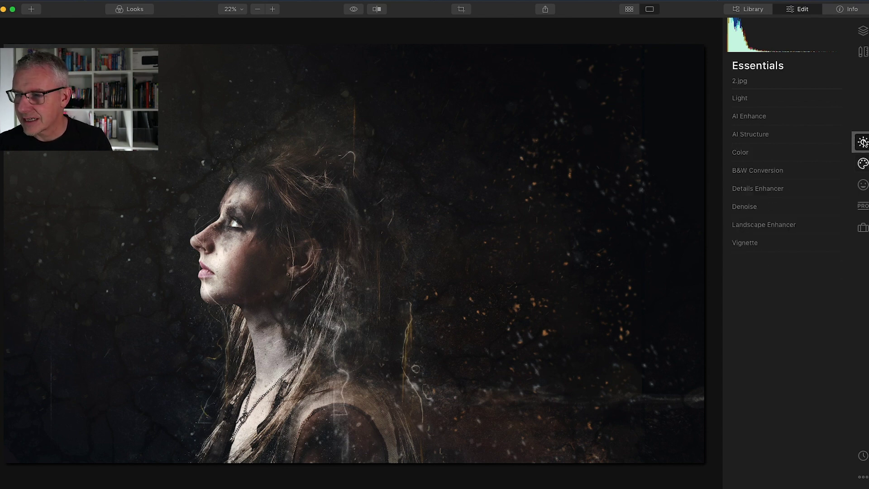
{"action": "left_click", "coordinate": [759, 133]}
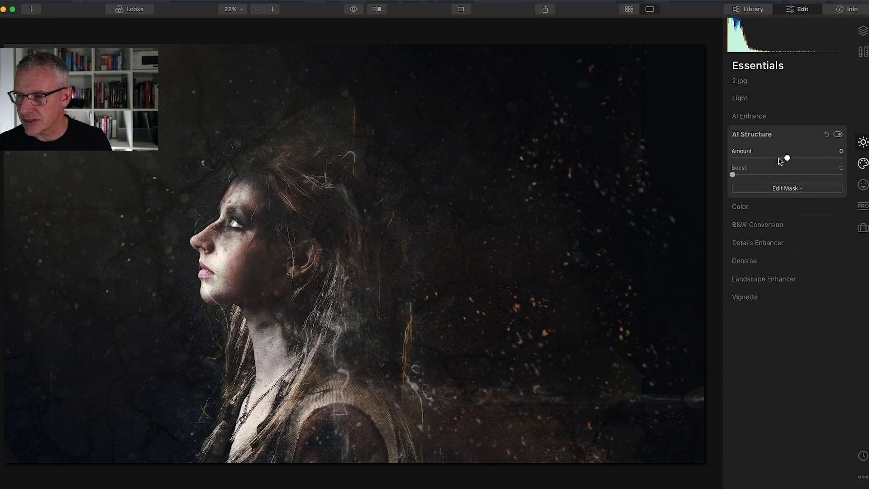
{"action": "left_click", "coordinate": [787, 158]}
{"action": "left_click_drag", "start_coordinate": [787, 158], "coordinate": [790, 159]}
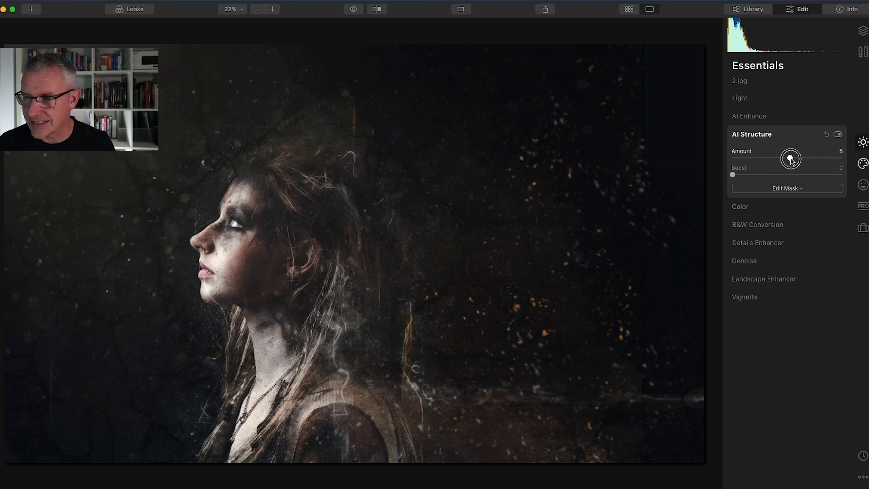
{"action": "left_click_drag", "start_coordinate": [790, 158], "coordinate": [791, 159]}
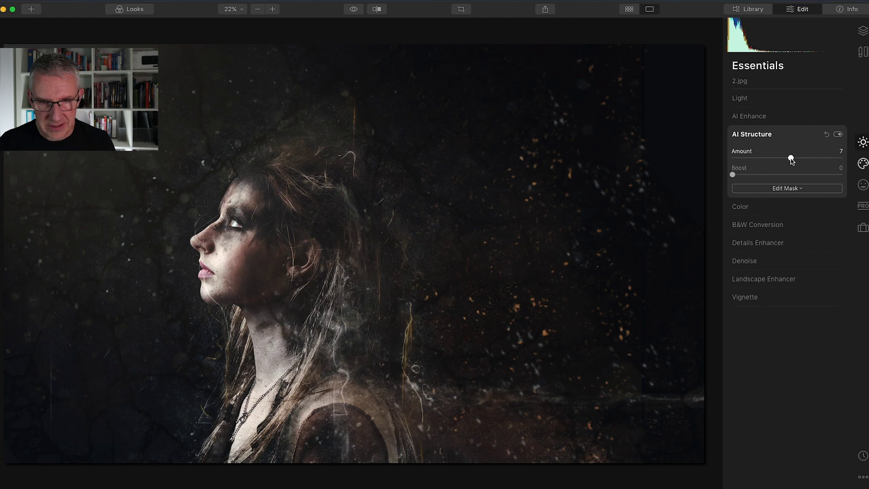
{"action": "left_click", "coordinate": [755, 135]}
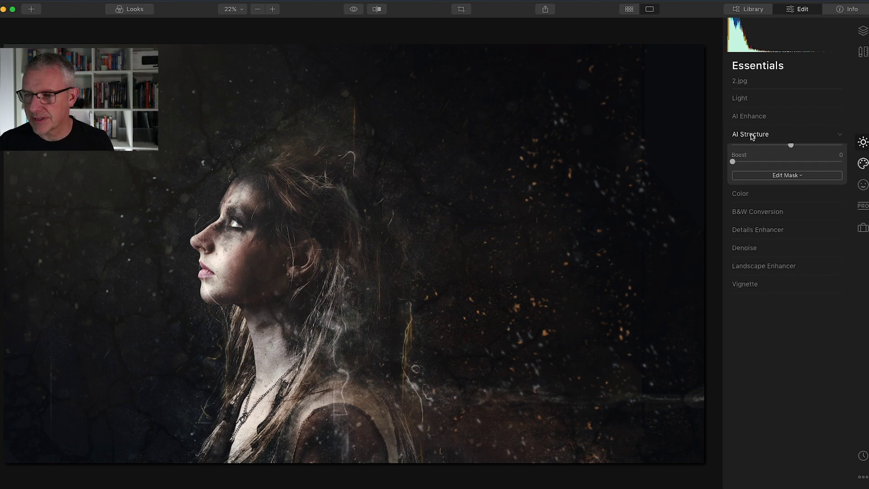
{"action": "left_click", "coordinate": [863, 163]}
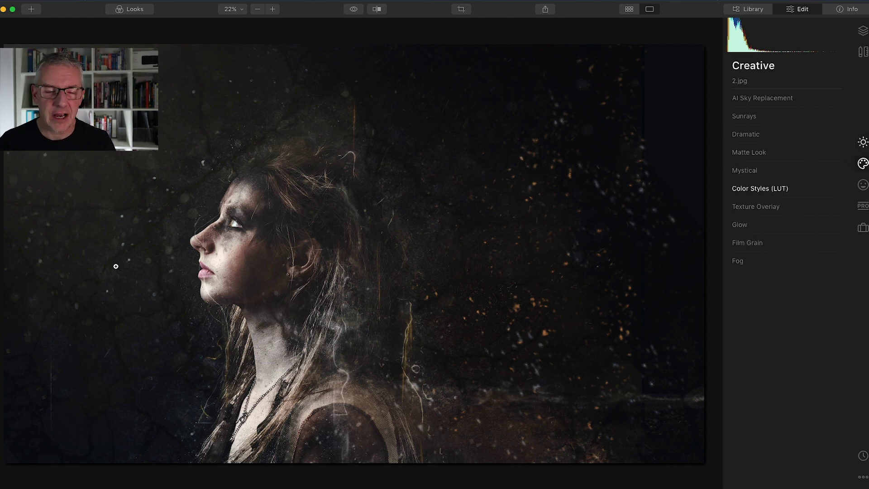
Go to the lightning-storm portrait 3.jpg and apply the Involve color style at Amount 30
{"action": "left_click", "coordinate": [8, 255]}
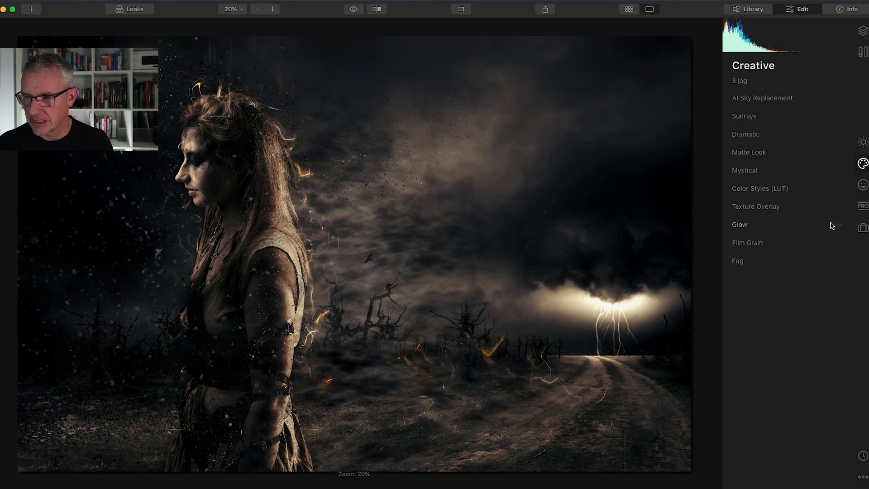
{"action": "left_click", "coordinate": [788, 190]}
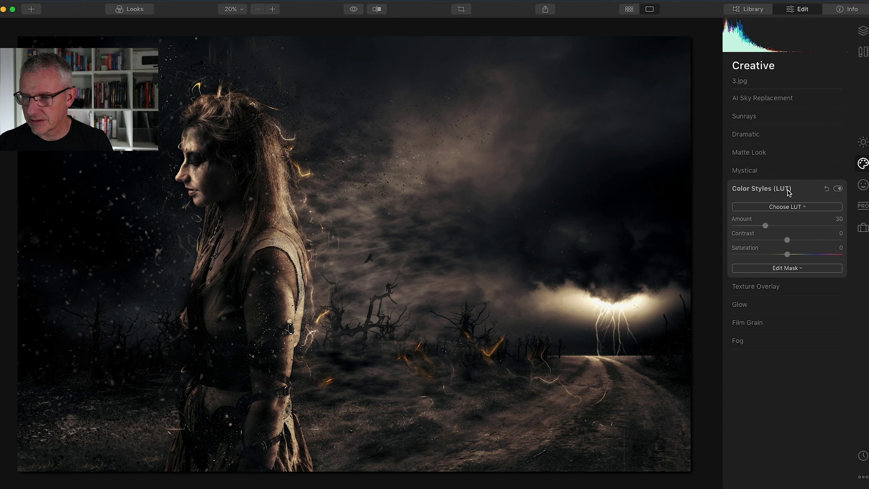
{"action": "left_click", "coordinate": [805, 208]}
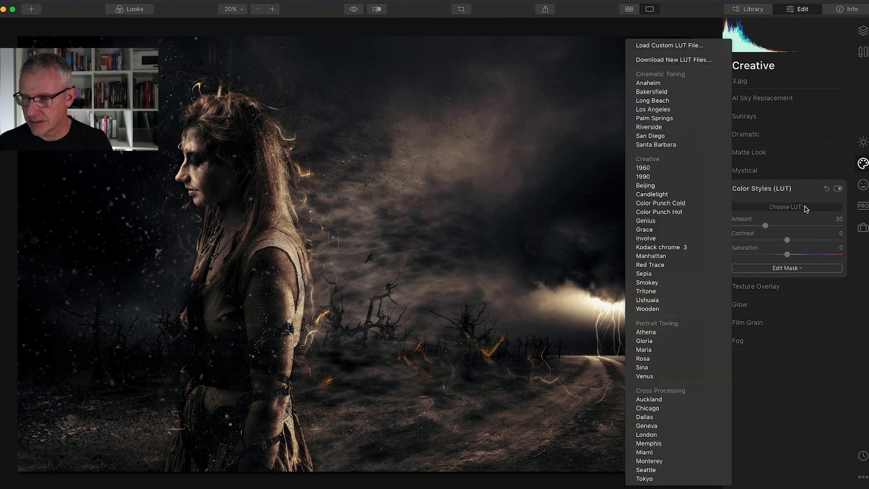
{"action": "left_click", "coordinate": [658, 239]}
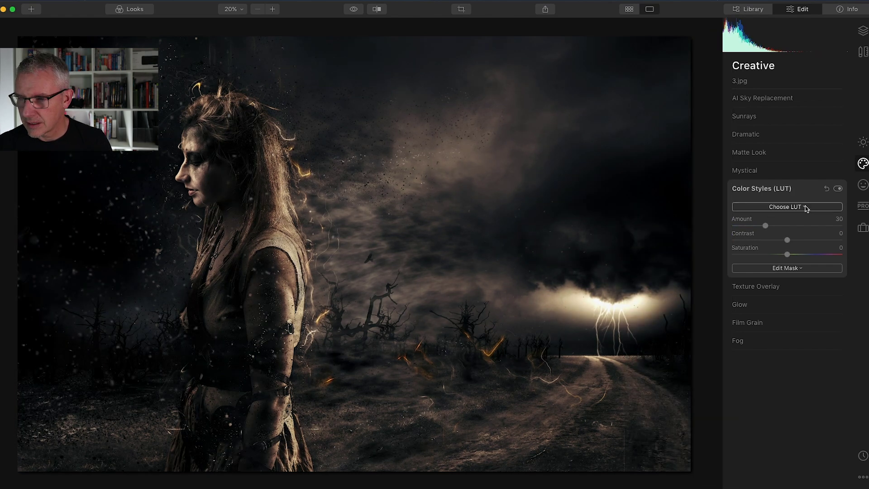
{"action": "left_click", "coordinate": [799, 207]}
{"action": "left_click", "coordinate": [665, 239]}
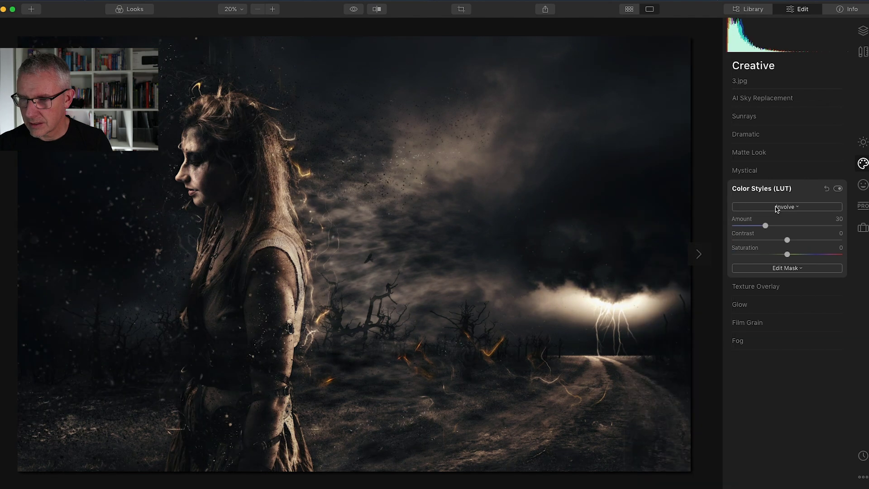
{"action": "left_click", "coordinate": [762, 189]}
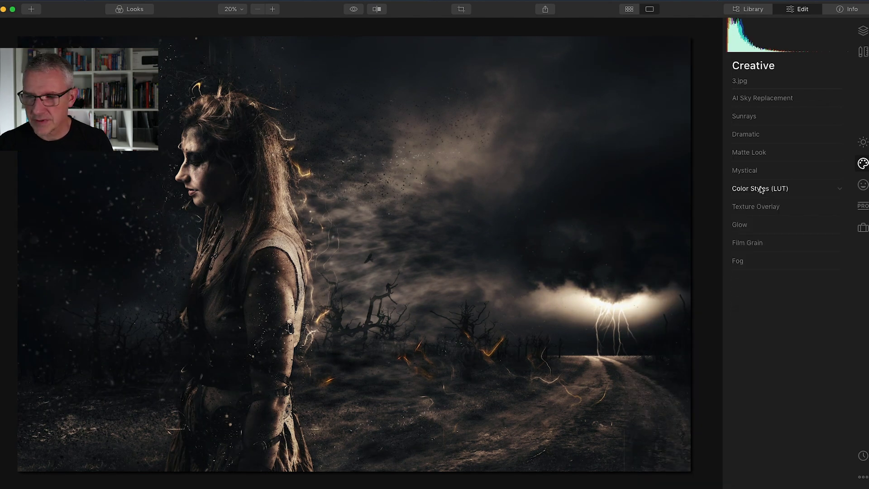
Set AI Structure on 3.jpg to Amount 9 in Essentials
{"action": "left_click", "coordinate": [862, 142]}
{"action": "left_click", "coordinate": [752, 135]}
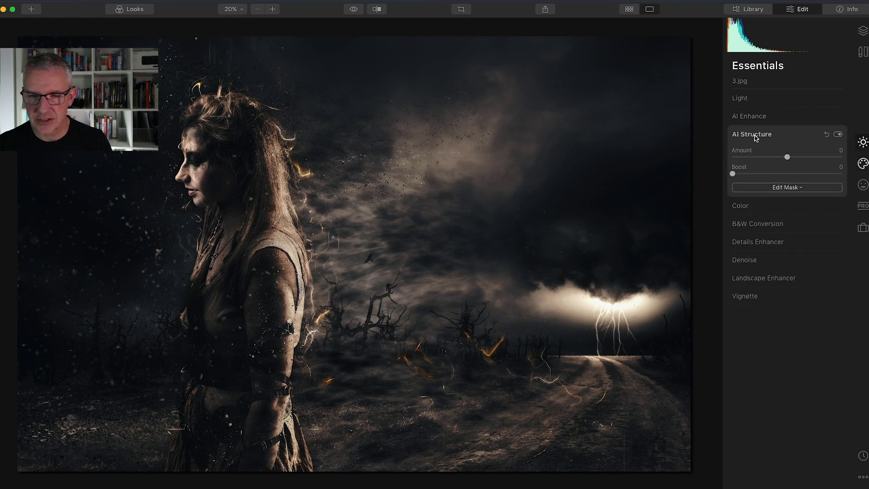
{"action": "left_click_drag", "start_coordinate": [787, 159], "coordinate": [792, 158]}
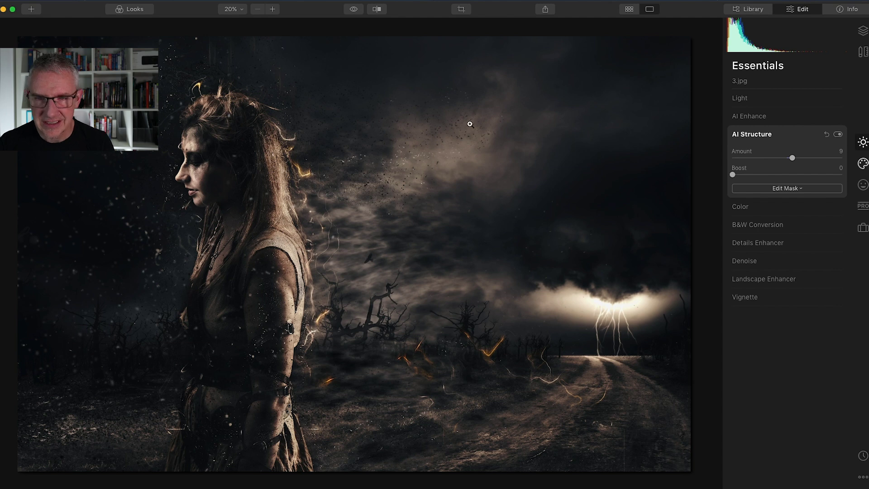
Compare before and after in split view, inspecting the face at 100% zoom
{"action": "left_click", "coordinate": [376, 9]}
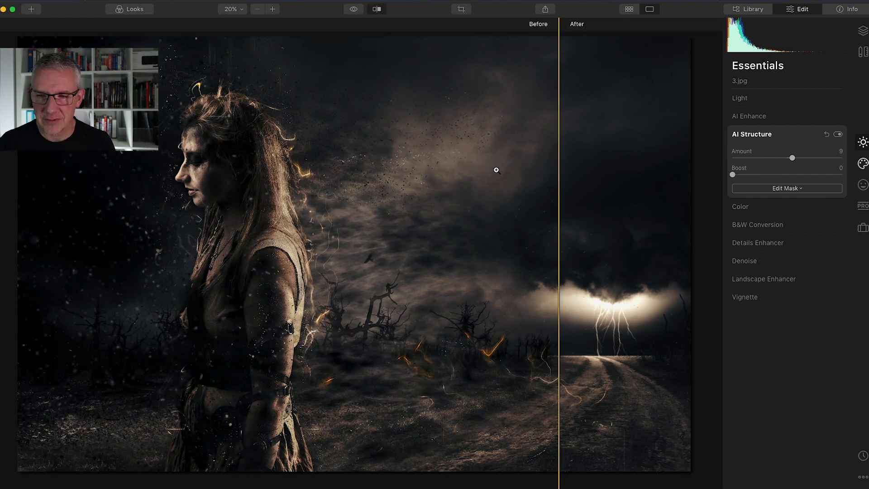
{"action": "left_click_drag", "start_coordinate": [557, 192], "coordinate": [90, 229]}
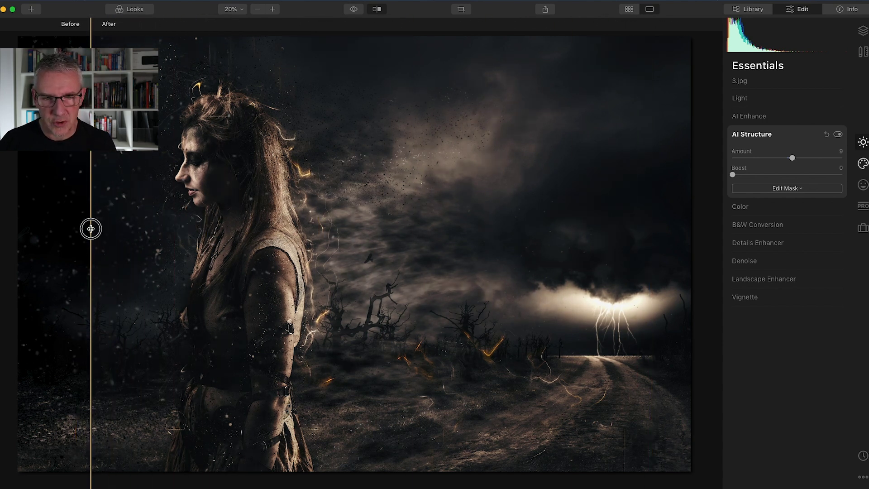
{"action": "left_click", "coordinate": [204, 167]}
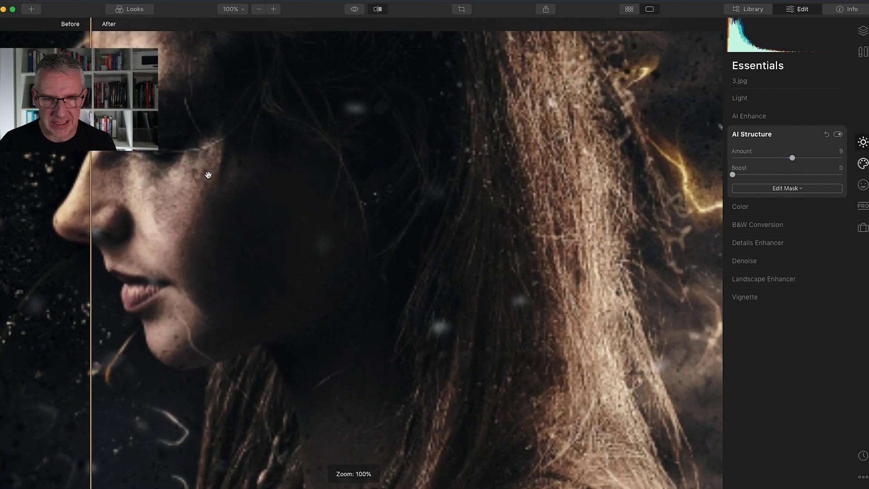
{"action": "left_click_drag", "start_coordinate": [90, 206], "coordinate": [22, 217]}
{"action": "left_click_drag", "start_coordinate": [21, 185], "coordinate": [46, 185]}
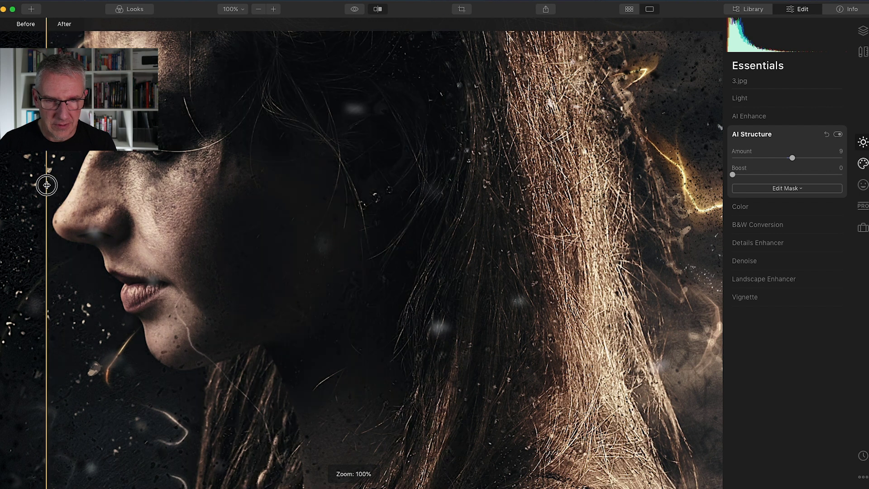
{"action": "left_click", "coordinate": [359, 226]}
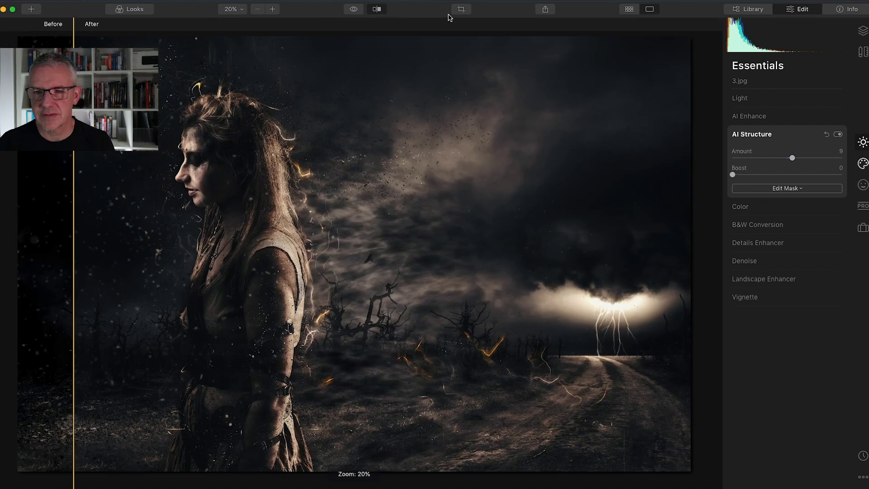
{"action": "left_click", "coordinate": [379, 11]}
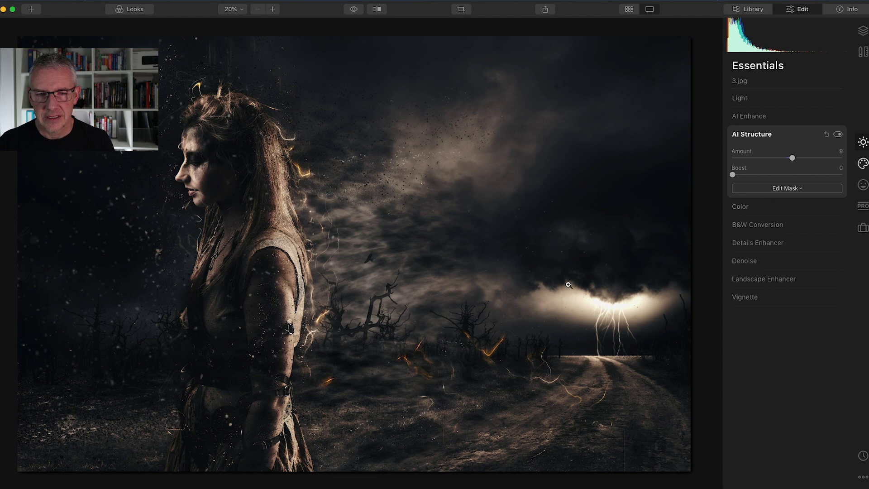